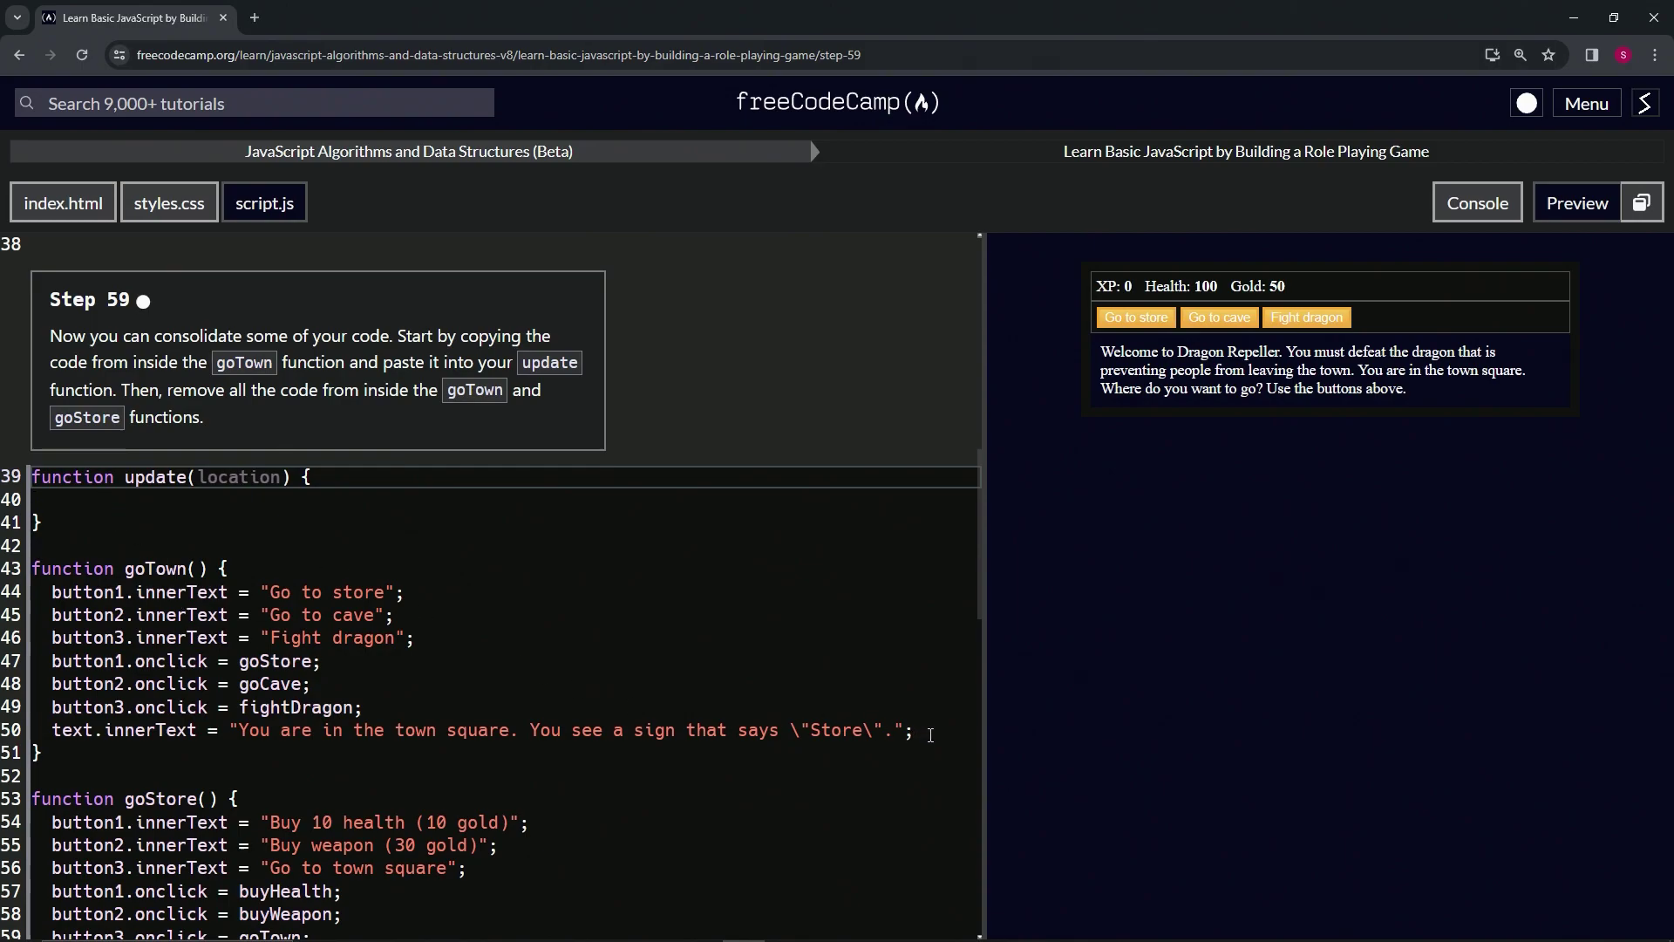
Cut the entire goTown body and paste it into the empty update(location) function
mouse_move(908, 734)
left_mouse_down()
mouse_move(780, 670)
mouse_move(239, 593)
mouse_move(30, 594)
left_mouse_up()
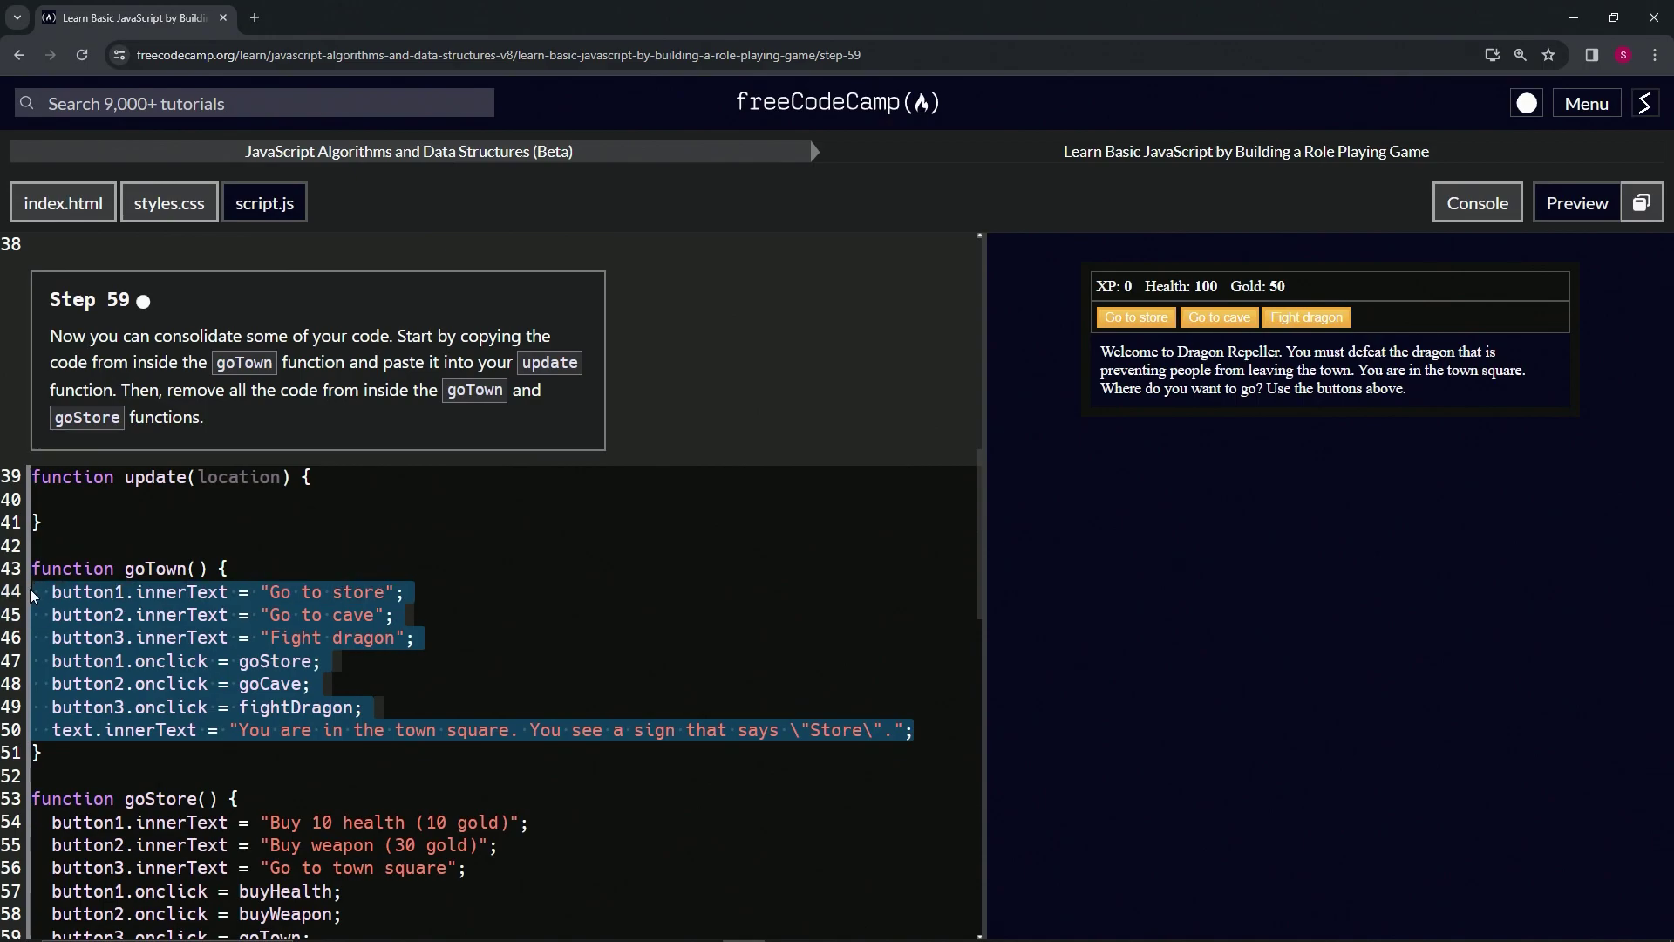
key("ctrl+x")
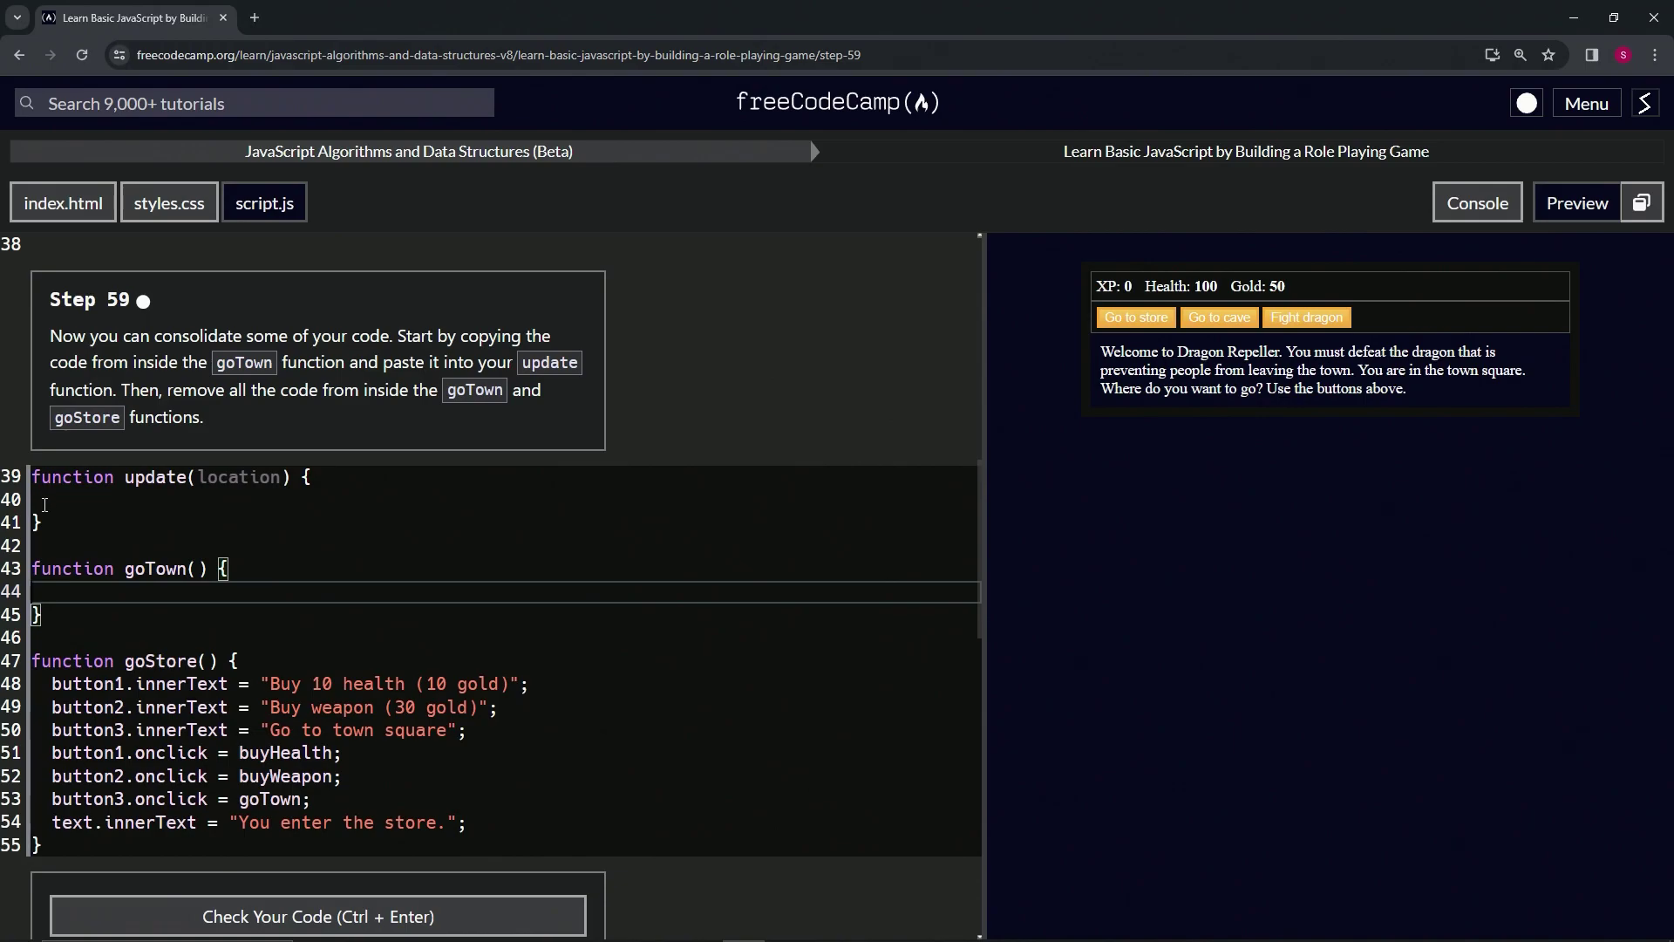
left_click(43, 506)
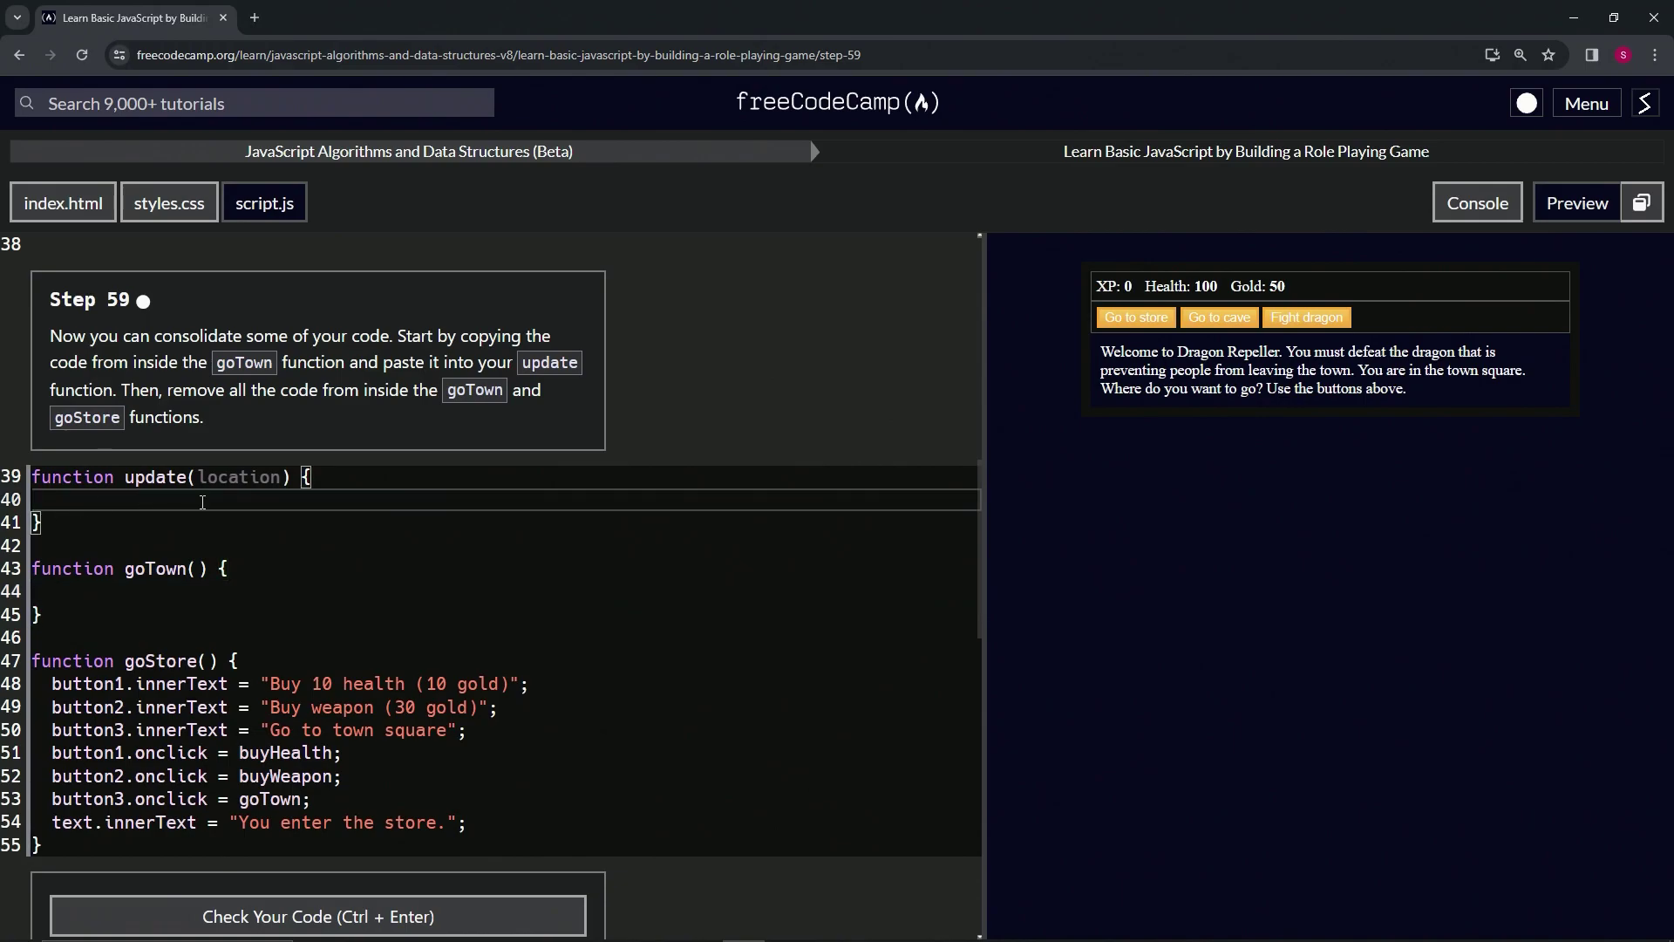
key("ctrl+v")
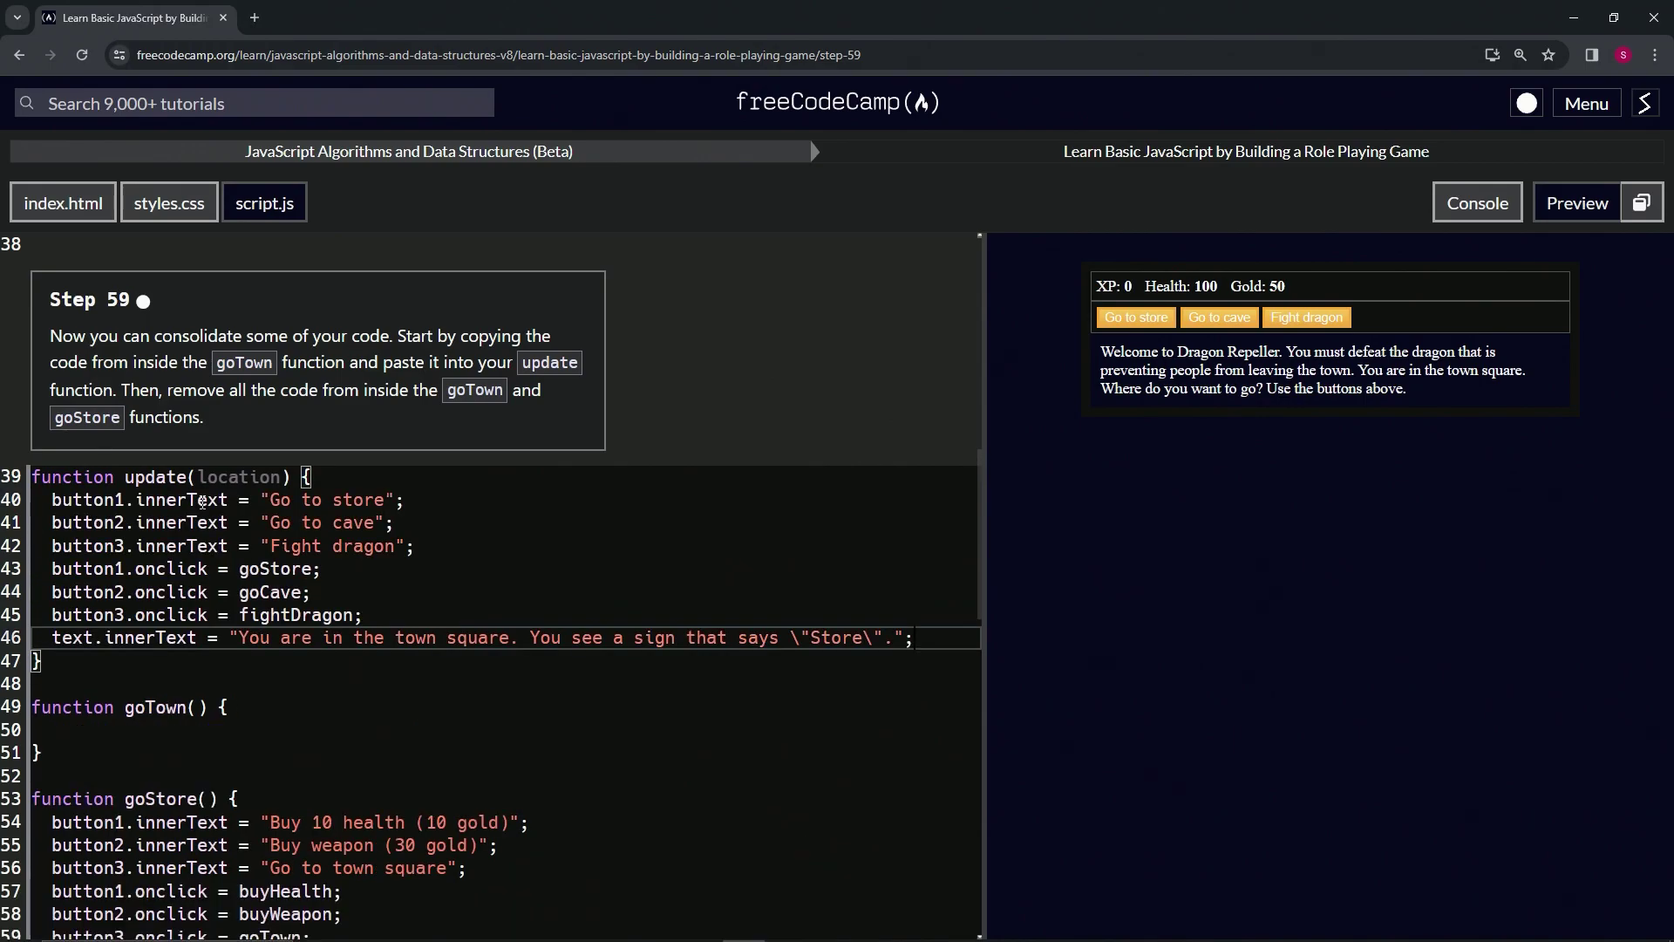
scroll(230, 671, "down", 1)
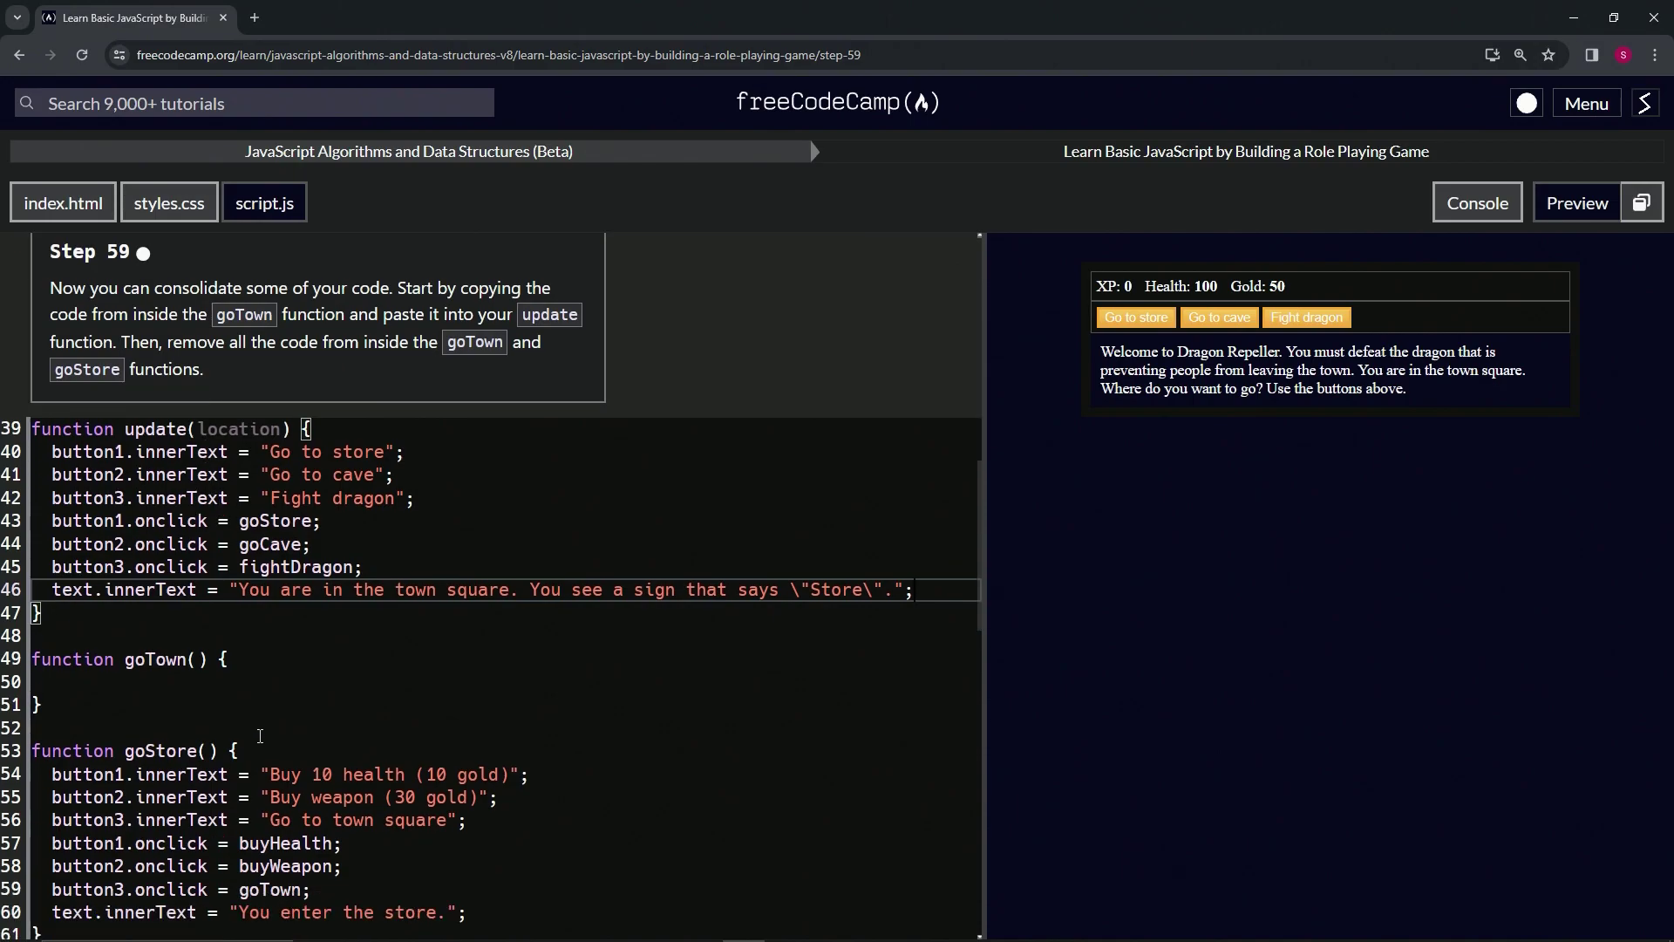
scroll(230, 671, "down", 4)
mouse_move(466, 721)
left_mouse_down()
mouse_move(344, 652)
mouse_move(28, 591)
left_mouse_up()
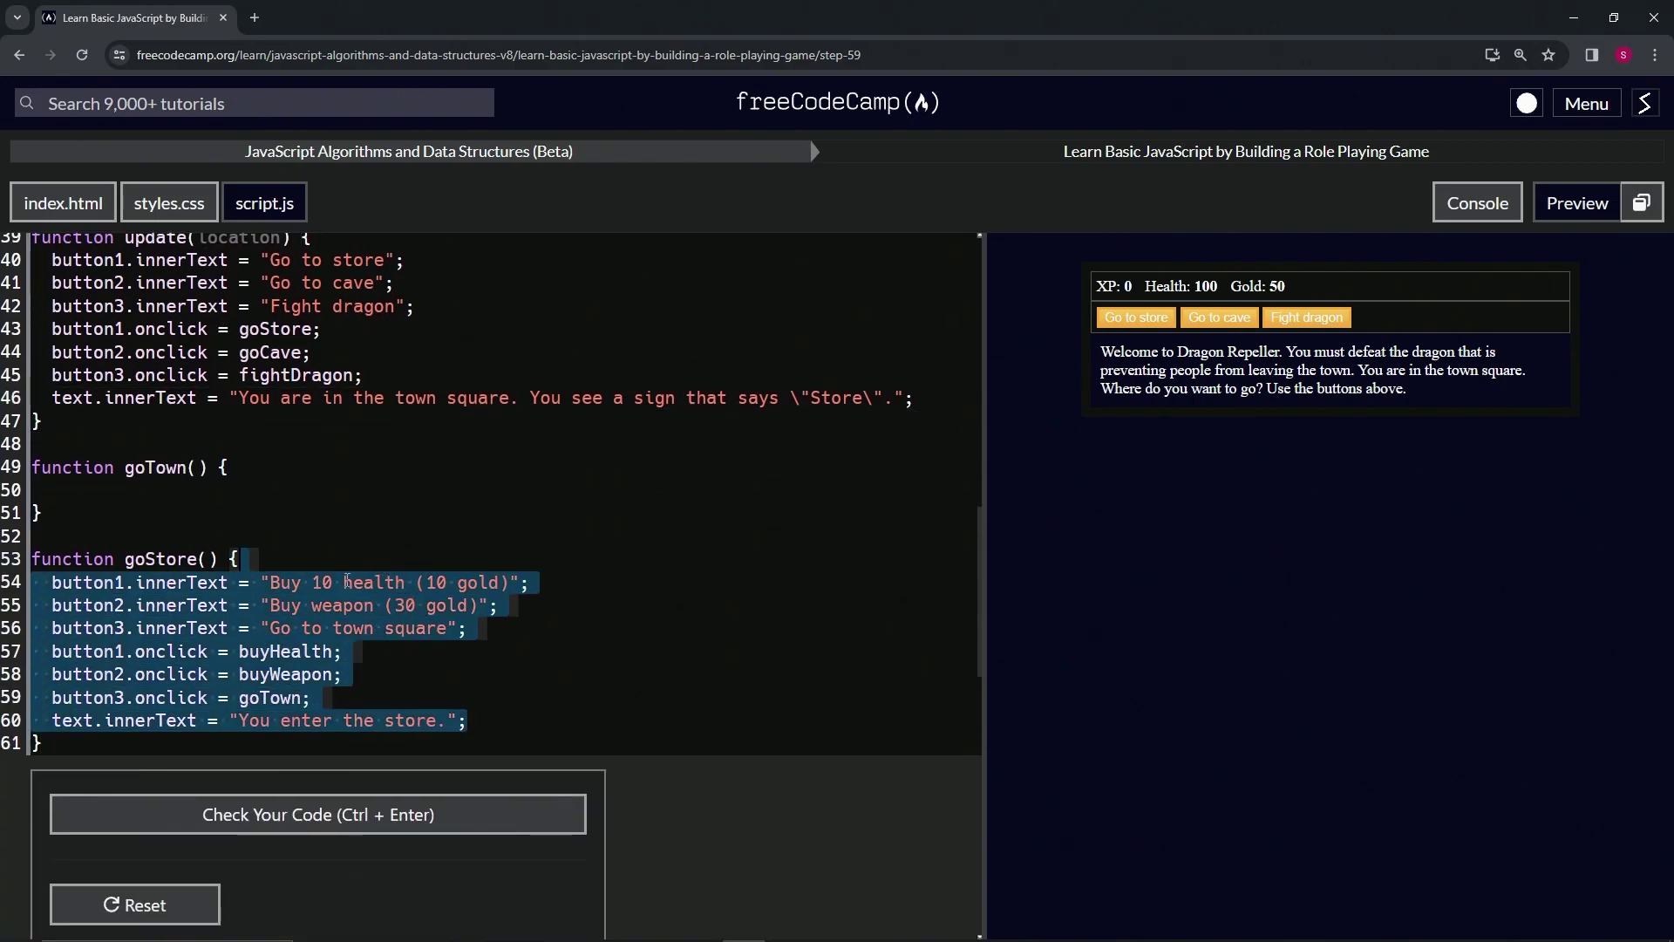
Clear the goStore body, then pass the Step 59 check and submit to reach Step 60
key("ctrl+x")
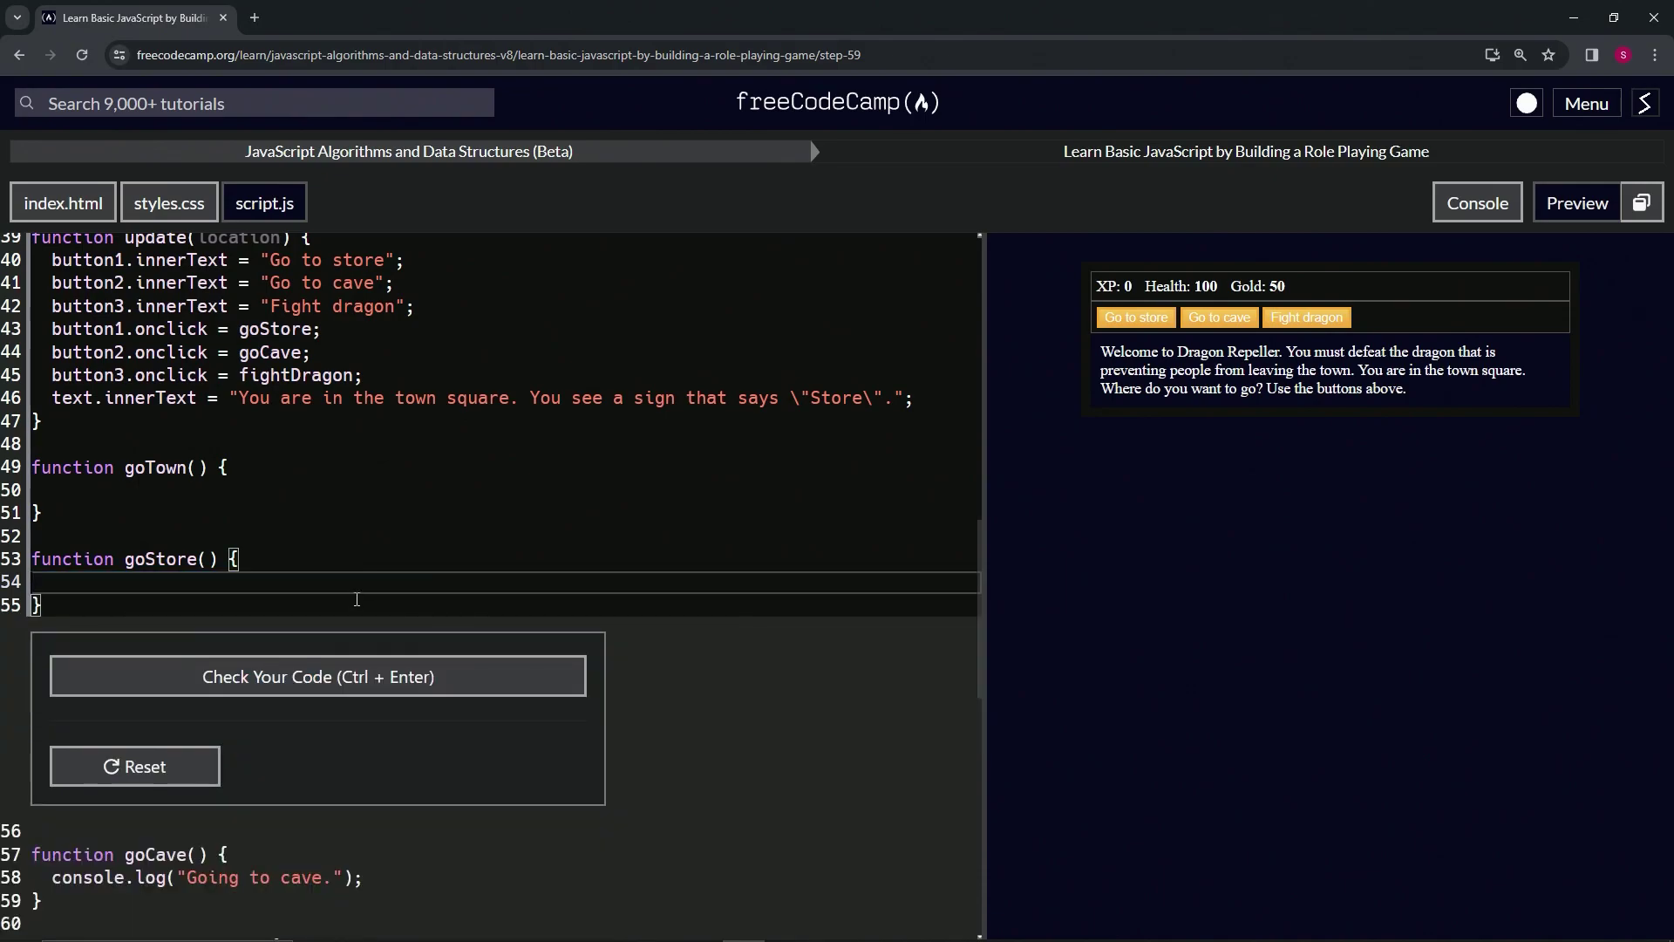
left_click(329, 677)
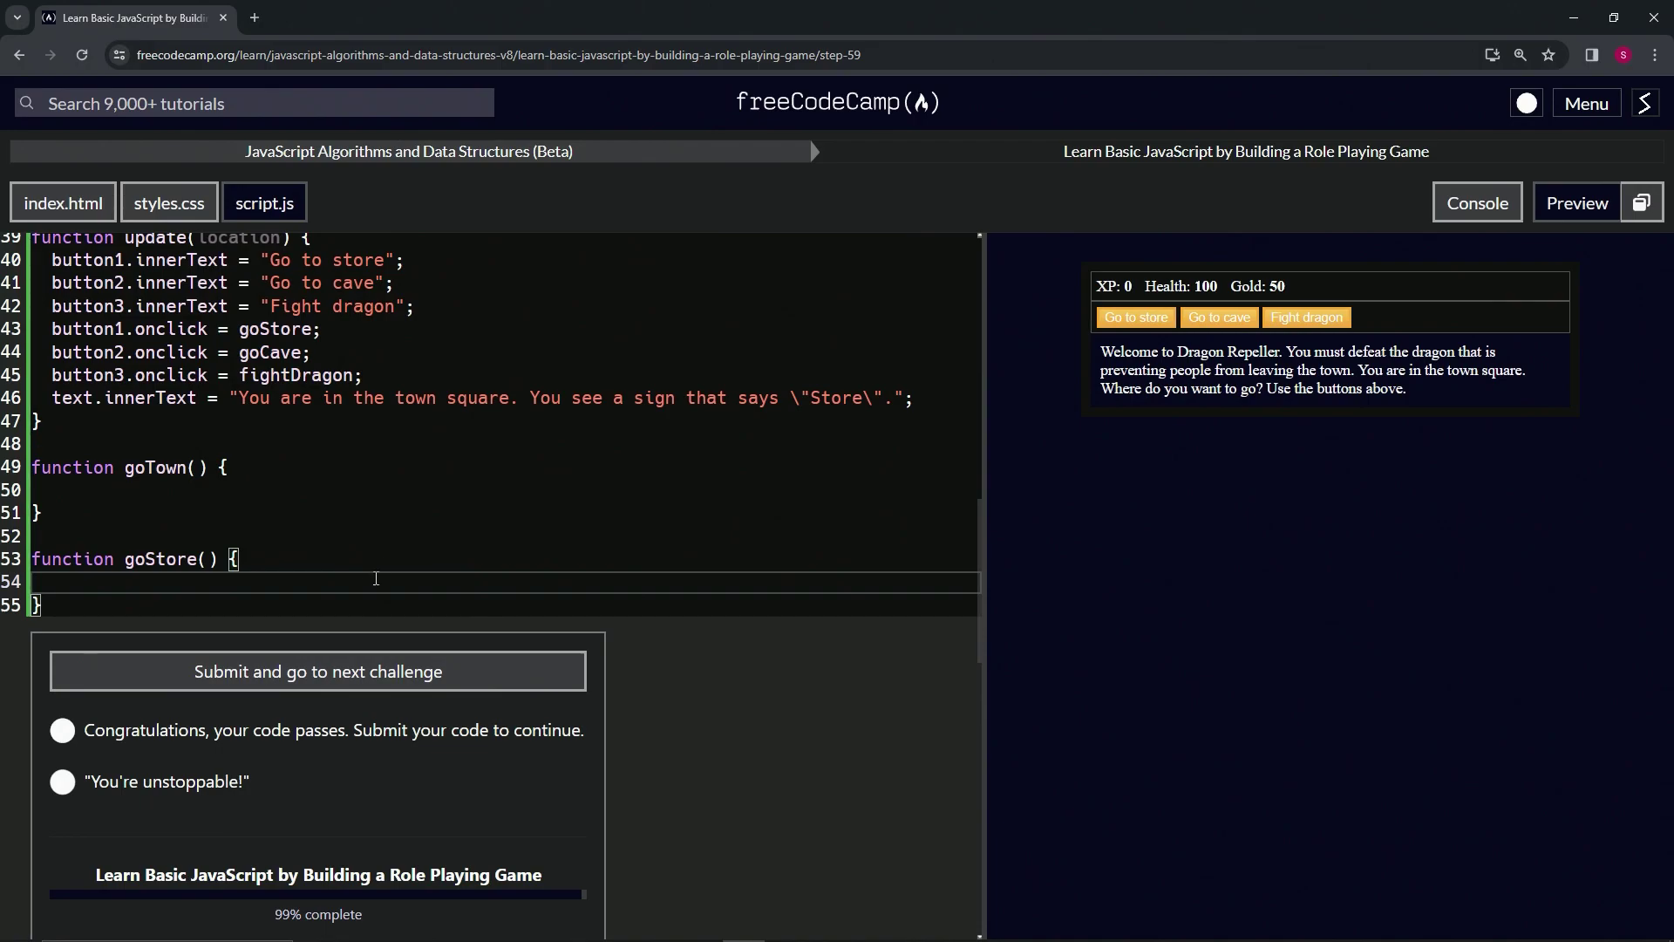
left_click(341, 675)
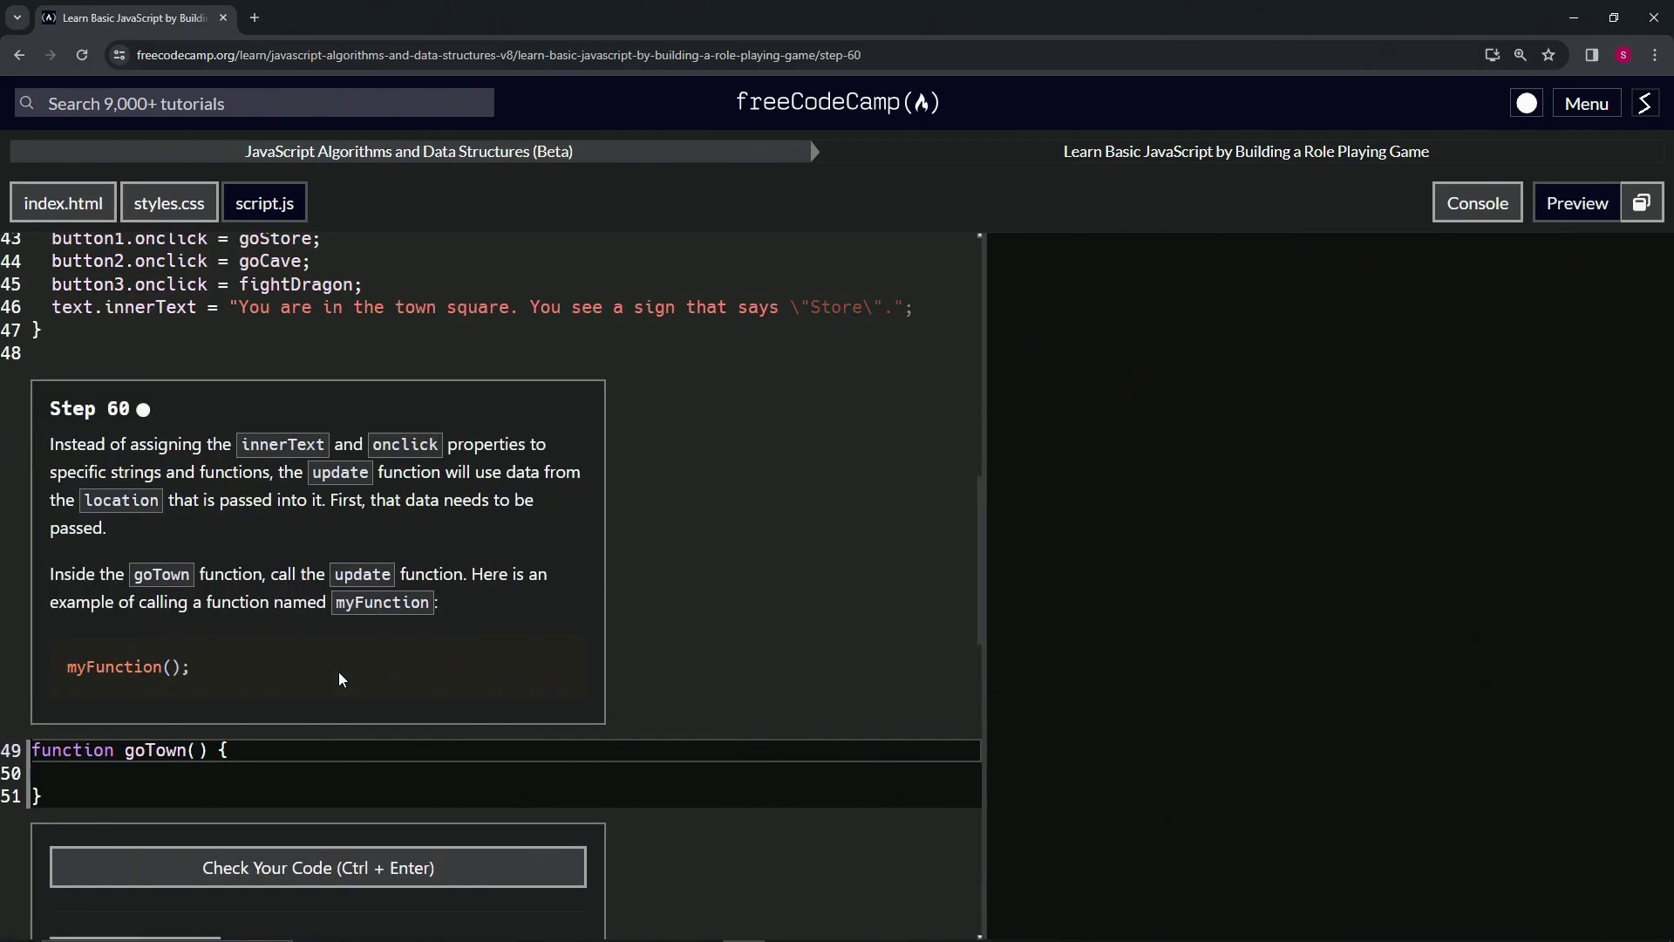